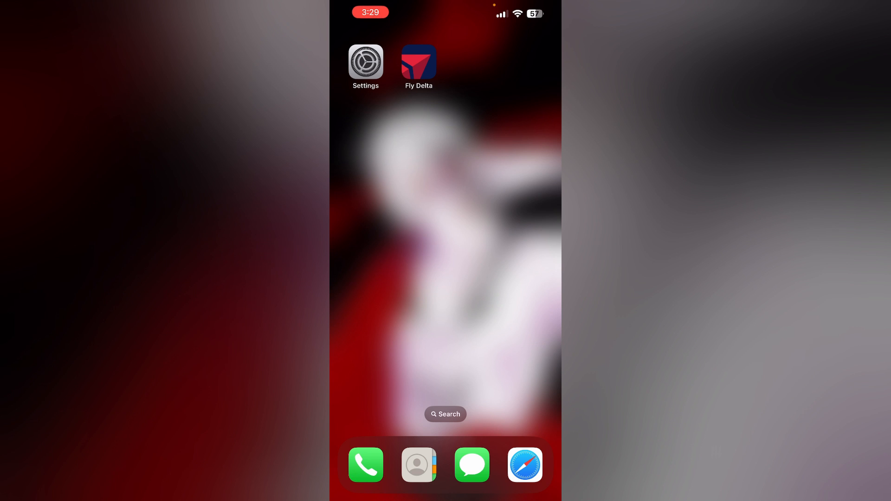
# Step: Open the device Settings and go into Safari's settings page
pyautogui.click(366, 63)
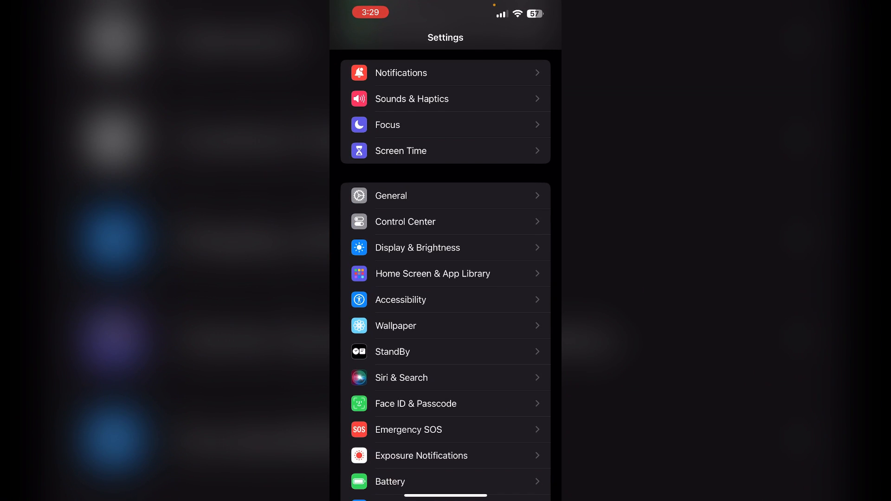
pyautogui.scroll(-3, 445, 278)
pyautogui.scroll(-5, 446, 278)
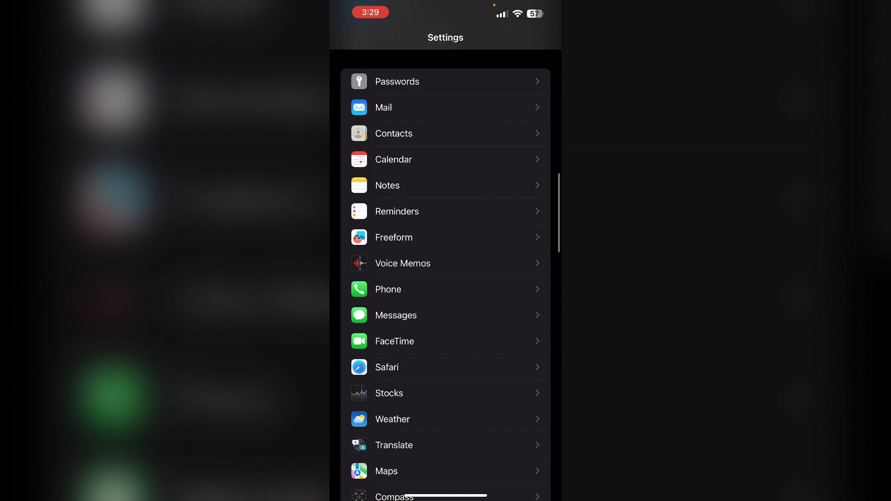
pyautogui.click(419, 367)
pyautogui.scroll(-8, 445, 278)
pyautogui.scroll(-5, 446, 279)
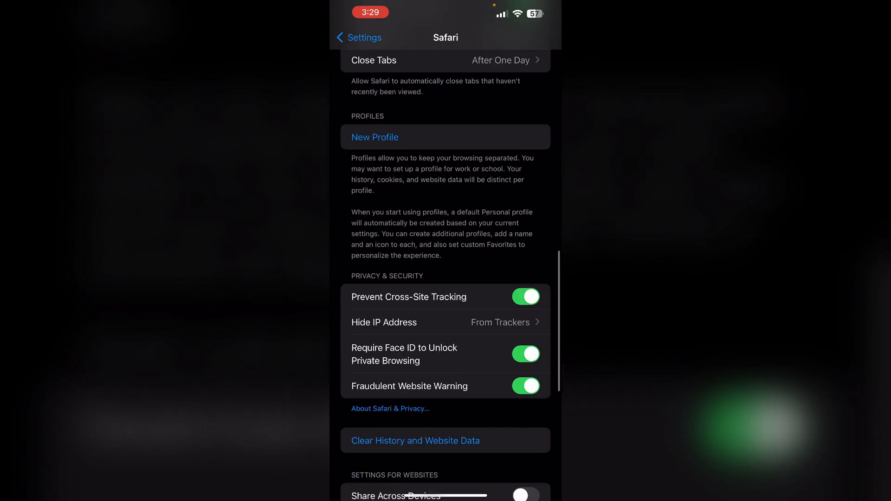
# Step: Clear all Safari history and website data, closing all open tabs
pyautogui.click(416, 325)
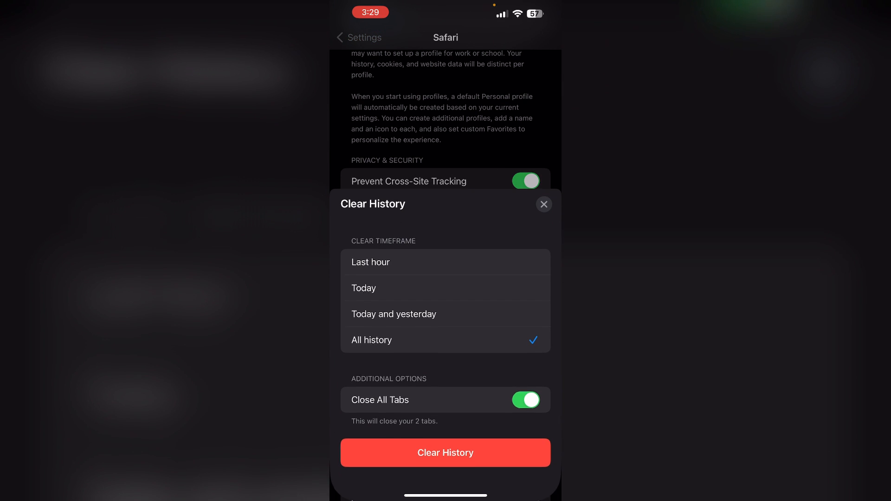
pyautogui.click(445, 451)
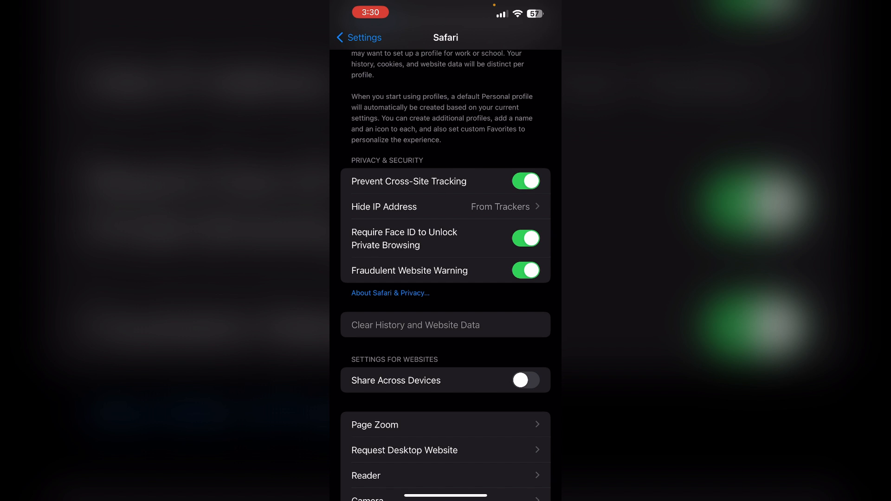
# Step: Swipe back to the main Settings list and return to the Home Screen
pyautogui.moveTo(334, 264); pyautogui.dragTo(529, 265)
pyautogui.moveTo(445, 496); pyautogui.dragTo(446, 279)
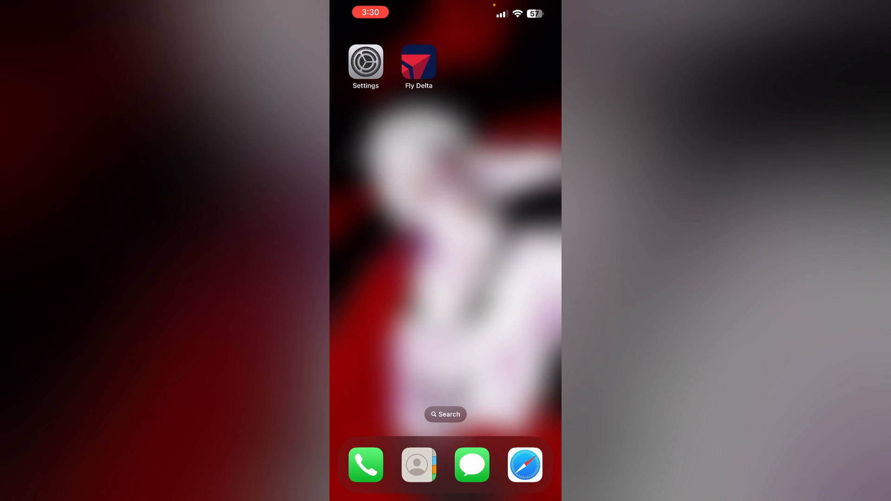
pyautogui.click(366, 63)
pyautogui.scroll(2, 445, 279)
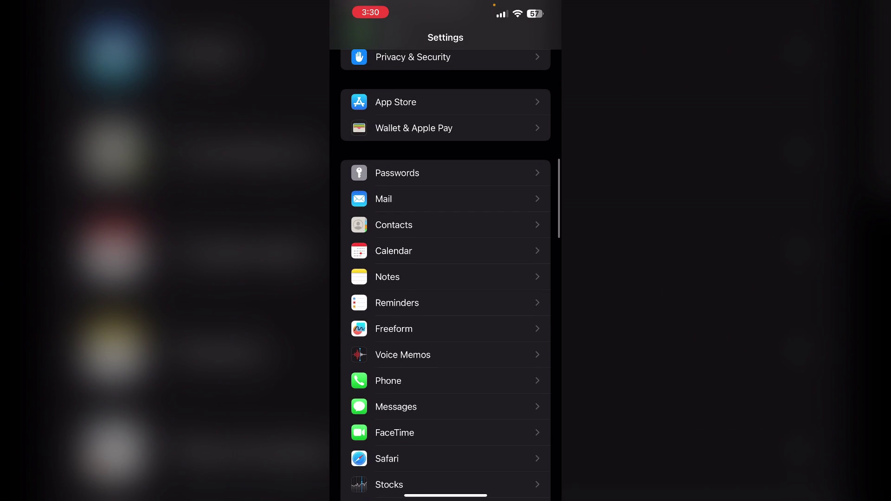
pyautogui.scroll(5, 445, 278)
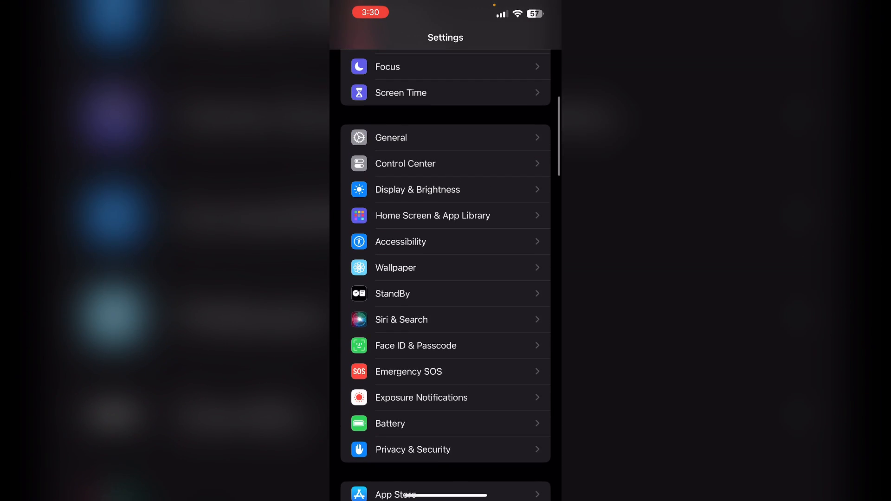
pyautogui.scroll(3, 446, 278)
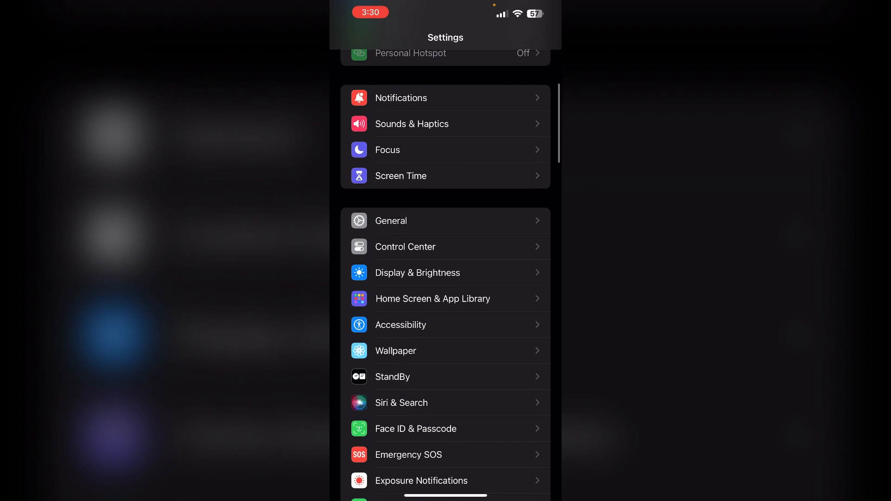
pyautogui.scroll(-1, 445, 279)
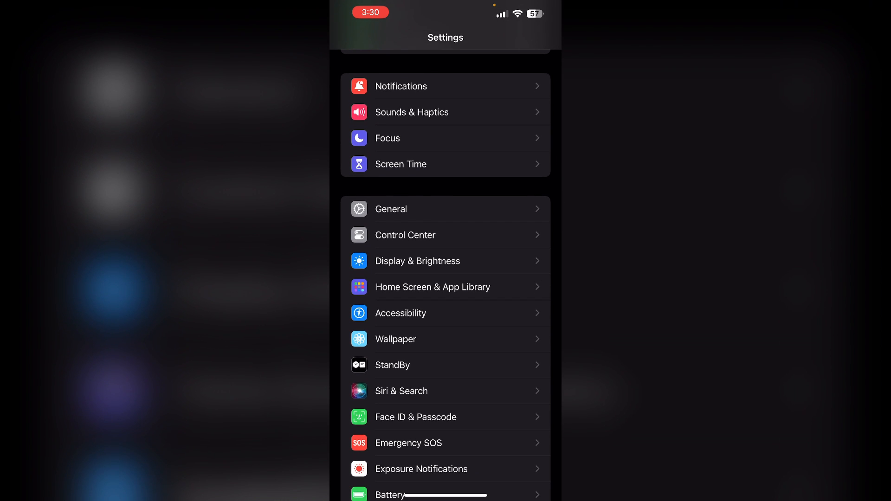
pyautogui.moveTo(446, 496); pyautogui.dragTo(445, 278)
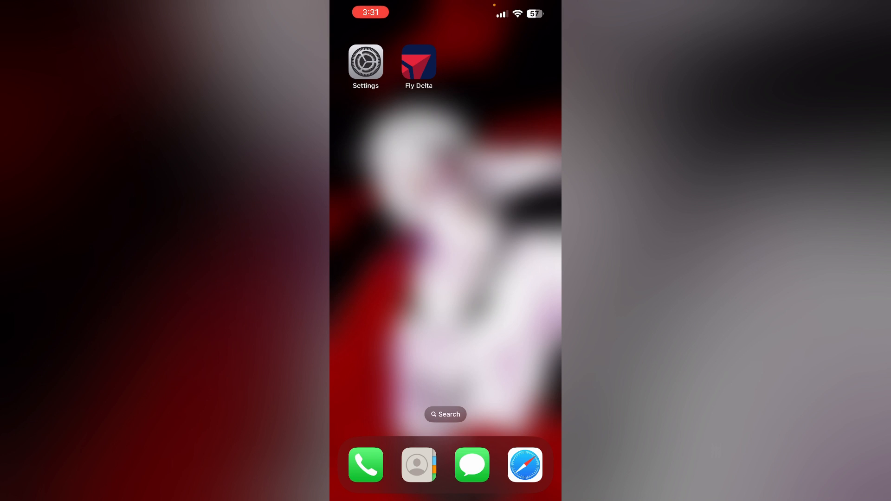
# Step: Launch Fly Delta and reach the Book a Flight search form via the Trips and Book tabs
pyautogui.click(418, 64)
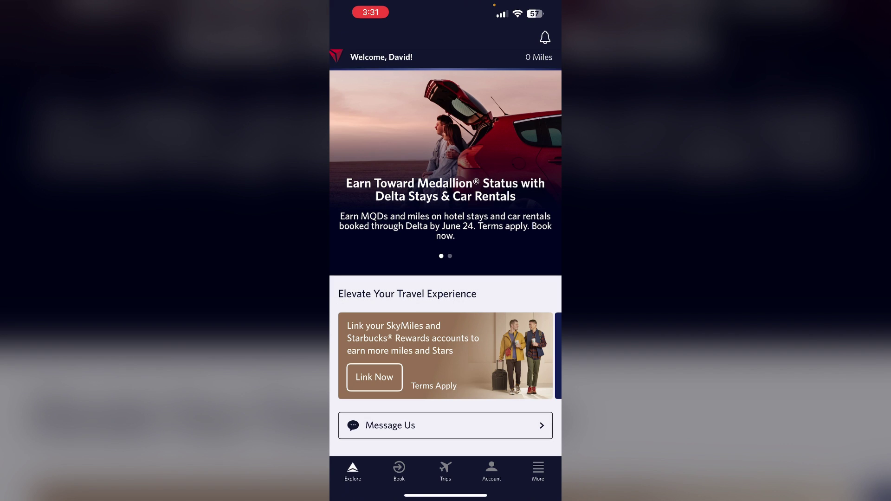
pyautogui.click(445, 470)
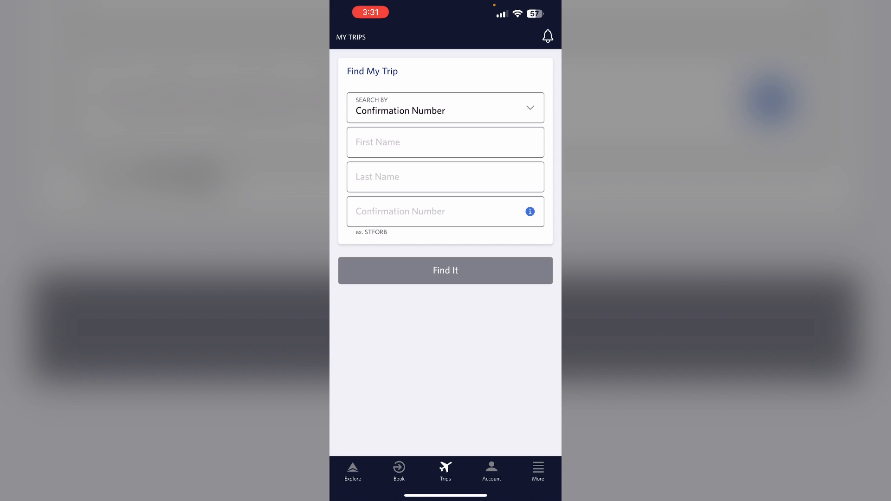
pyautogui.click(398, 471)
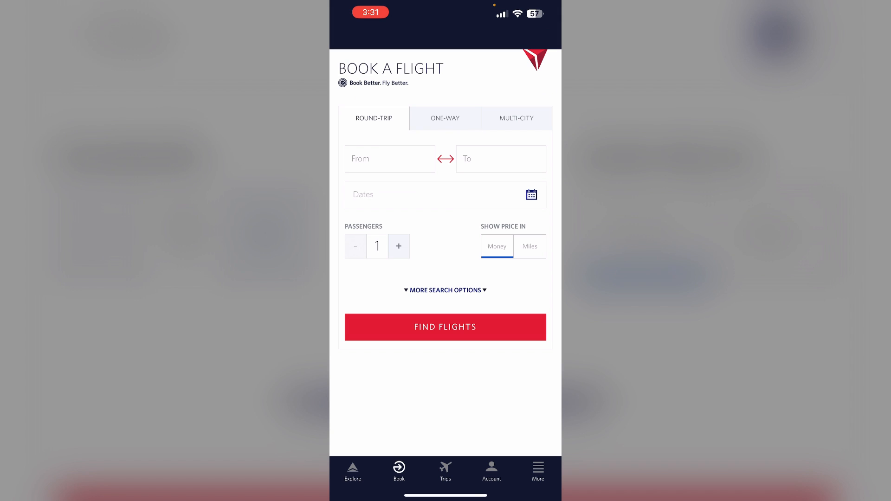